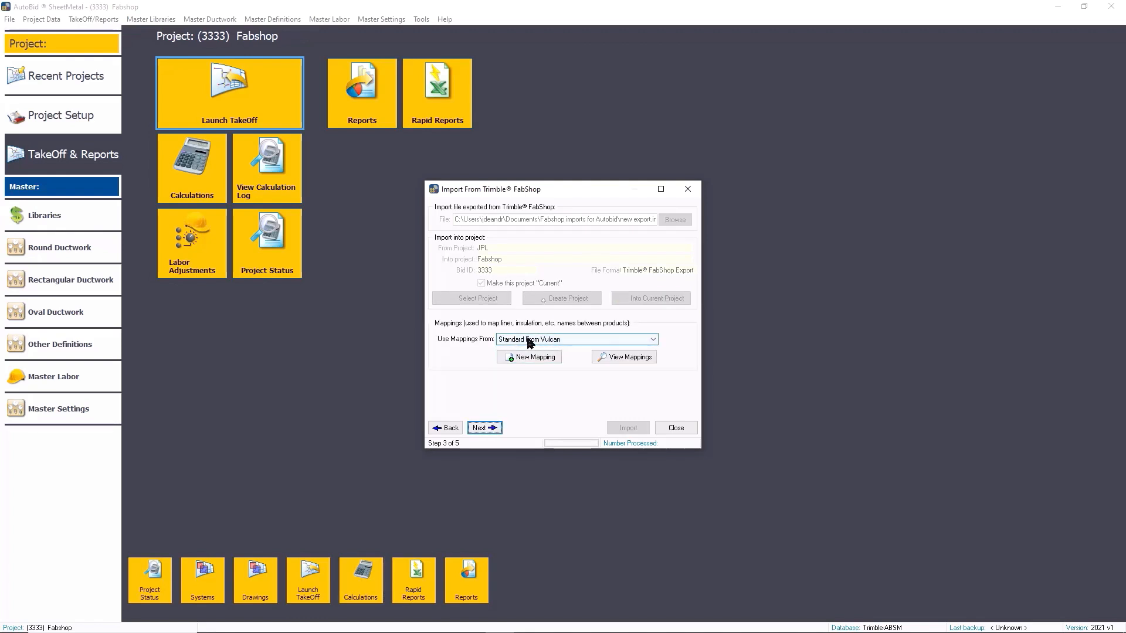
- Import the Trimble FabShop export into the Fabshop project using the Standard from Vulcan mappings, and launch the takeoff
{"action": "left_click", "coordinate": [484, 428]}
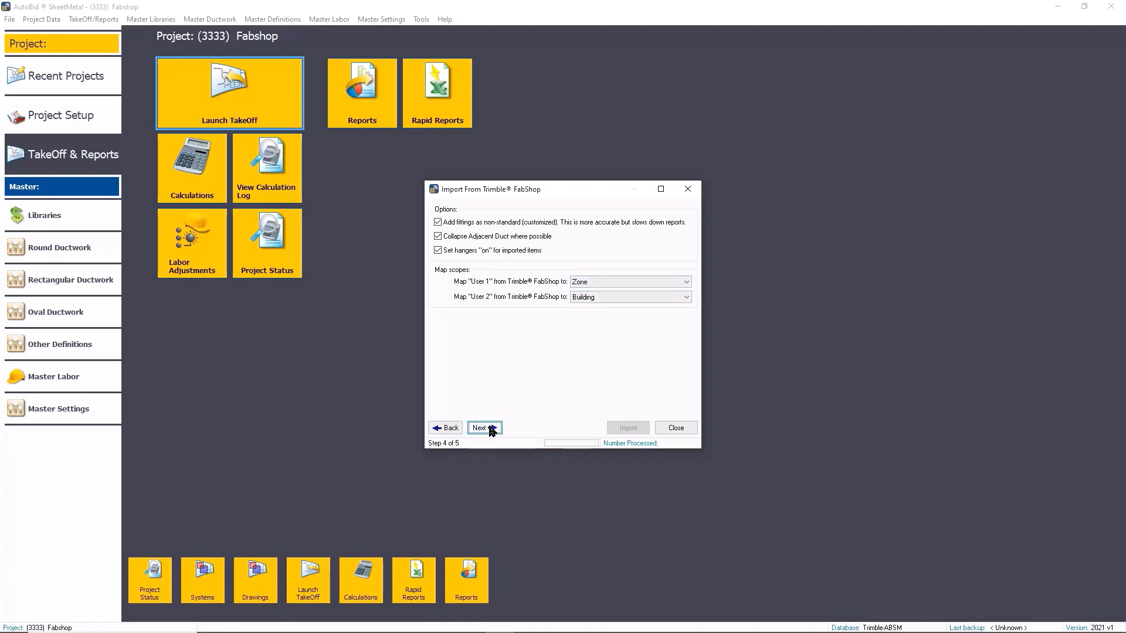
{"action": "left_click", "coordinate": [491, 428]}
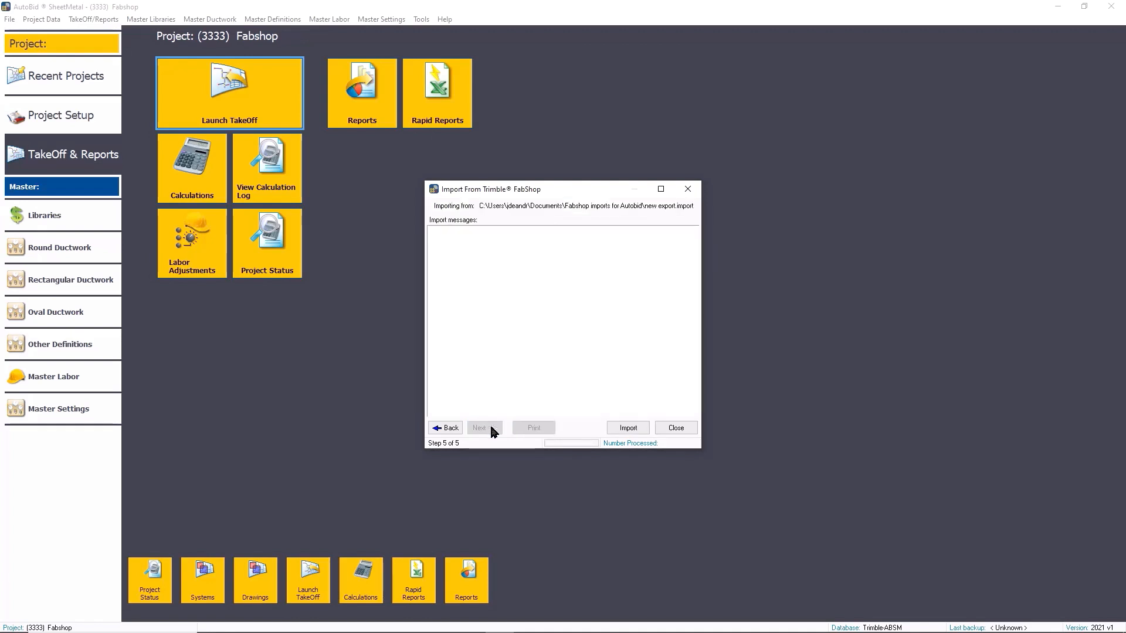
{"action": "left_click", "coordinate": [635, 431]}
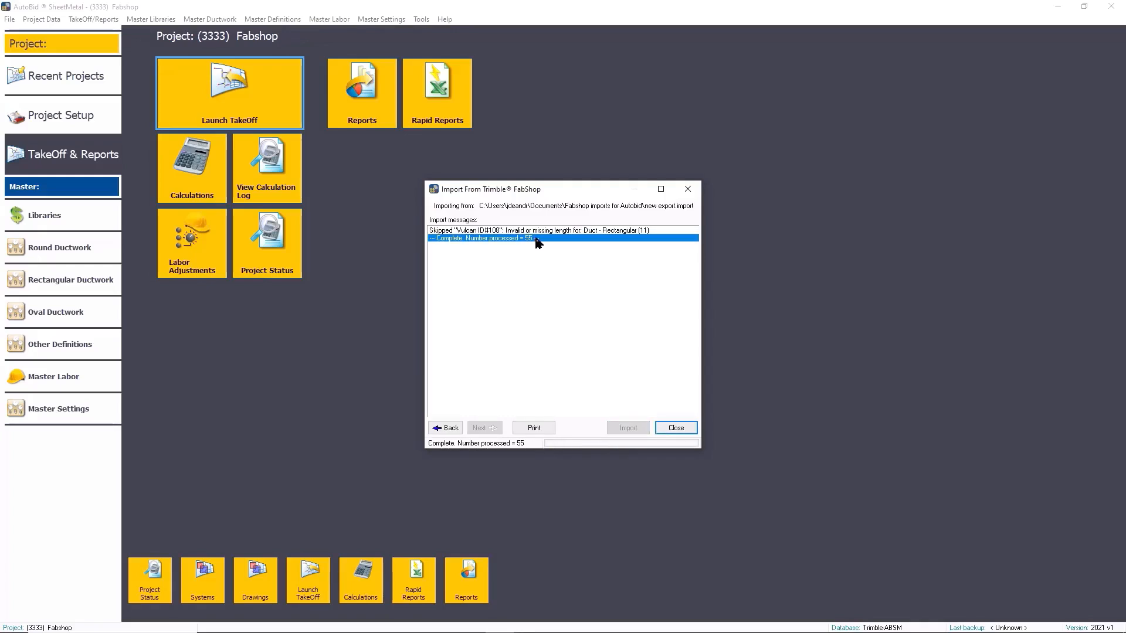
{"action": "left_click", "coordinate": [676, 429]}
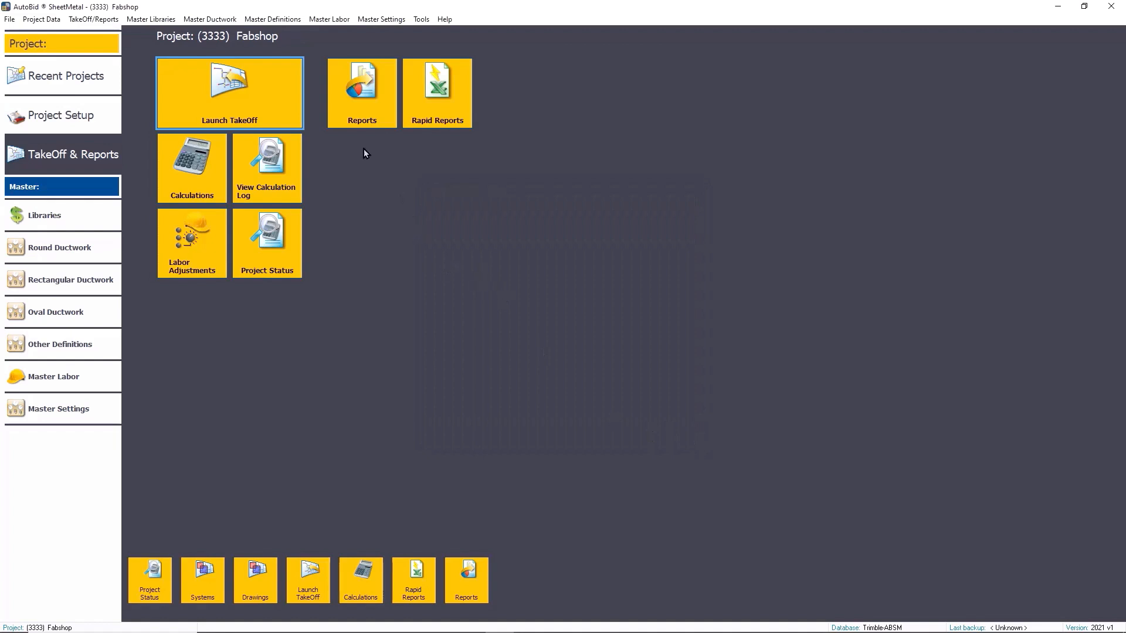
{"action": "left_click", "coordinate": [245, 99]}
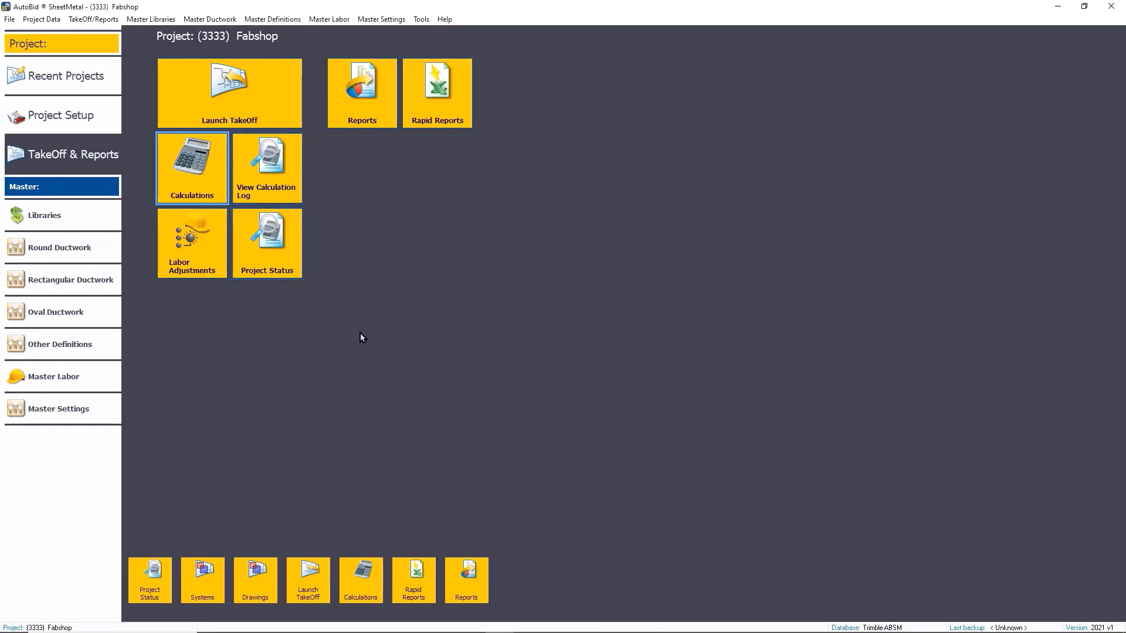
- Set up an export to Trimble FabShop format covering all scopes, fittings, and rectangular duct for cutting and coil line
{"action": "left_click", "coordinate": [12, 20]}
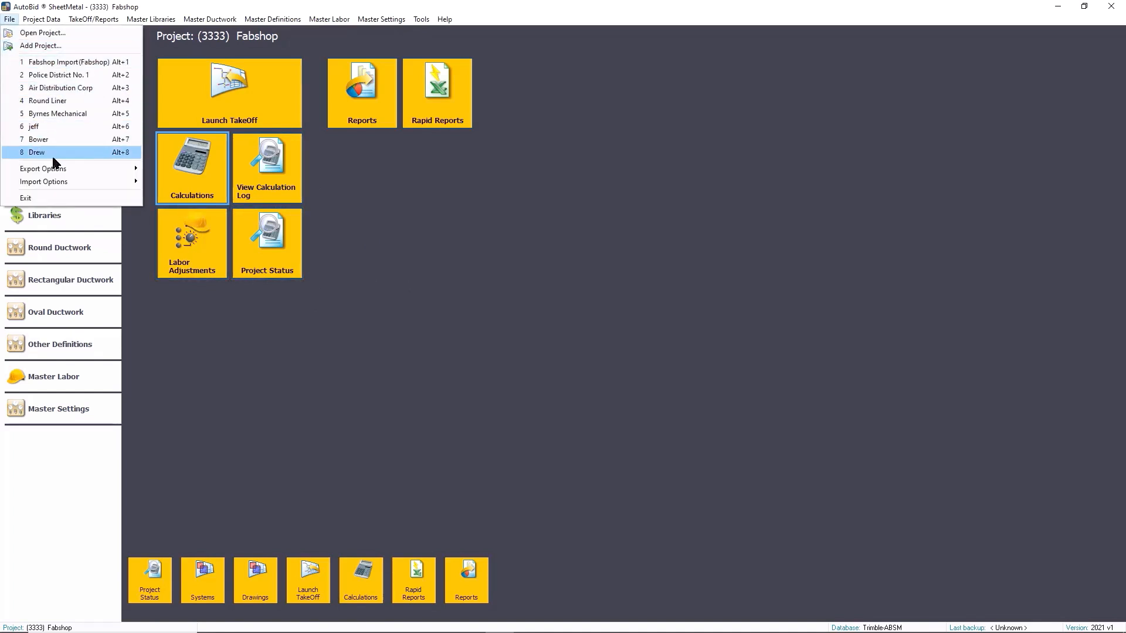
{"action": "mouse_move", "coordinate": [59, 170]}
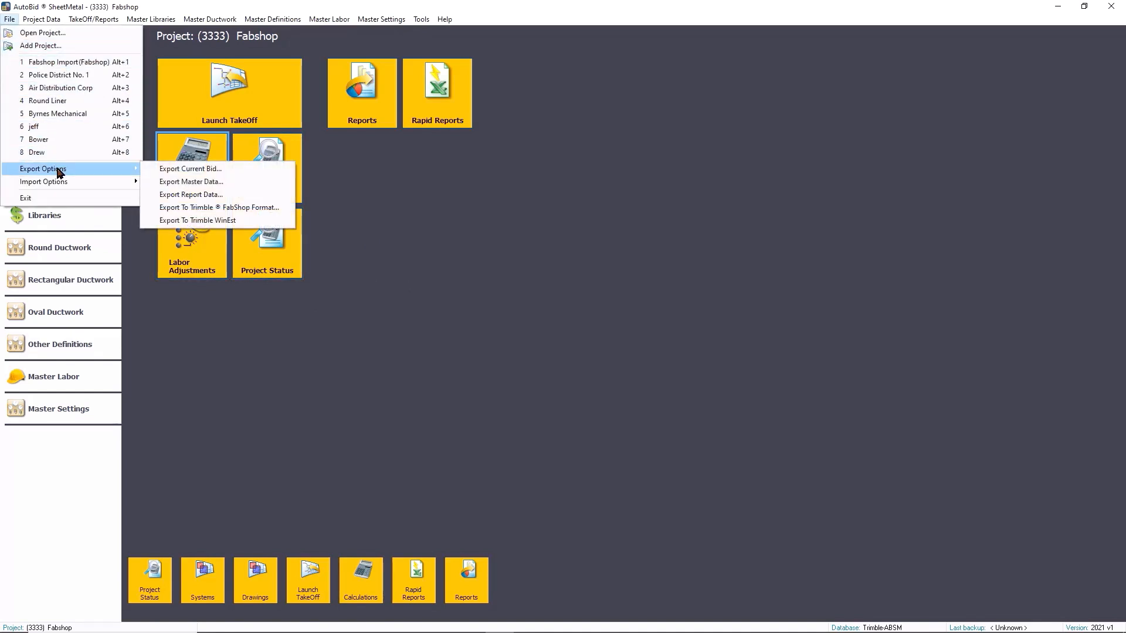
{"action": "left_click", "coordinate": [200, 208]}
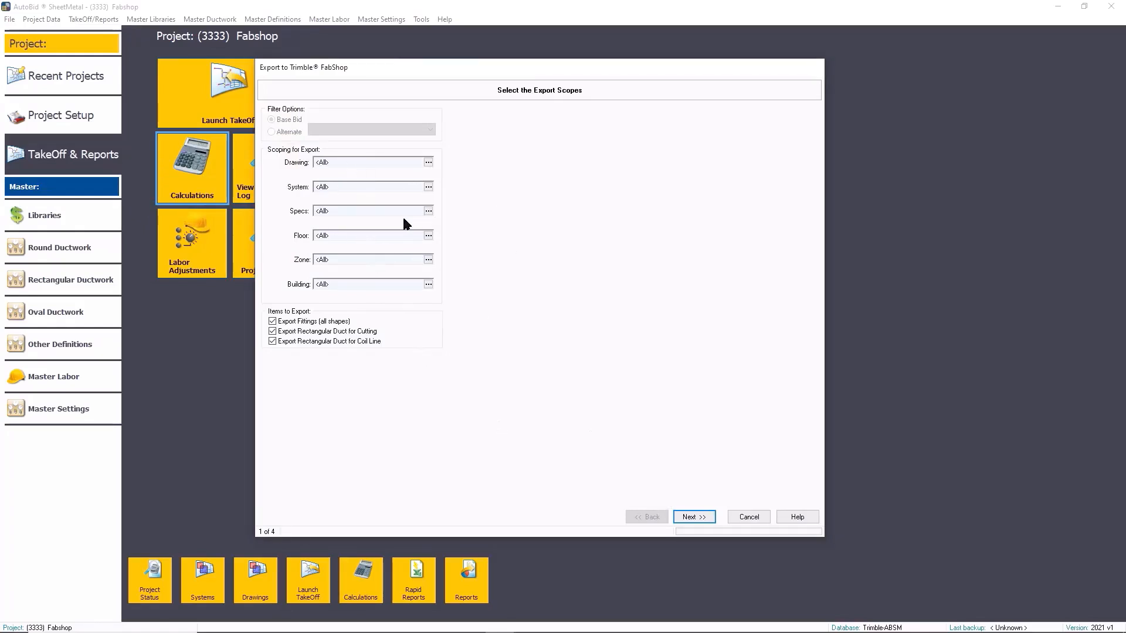
{"action": "left_click", "coordinate": [690, 516]}
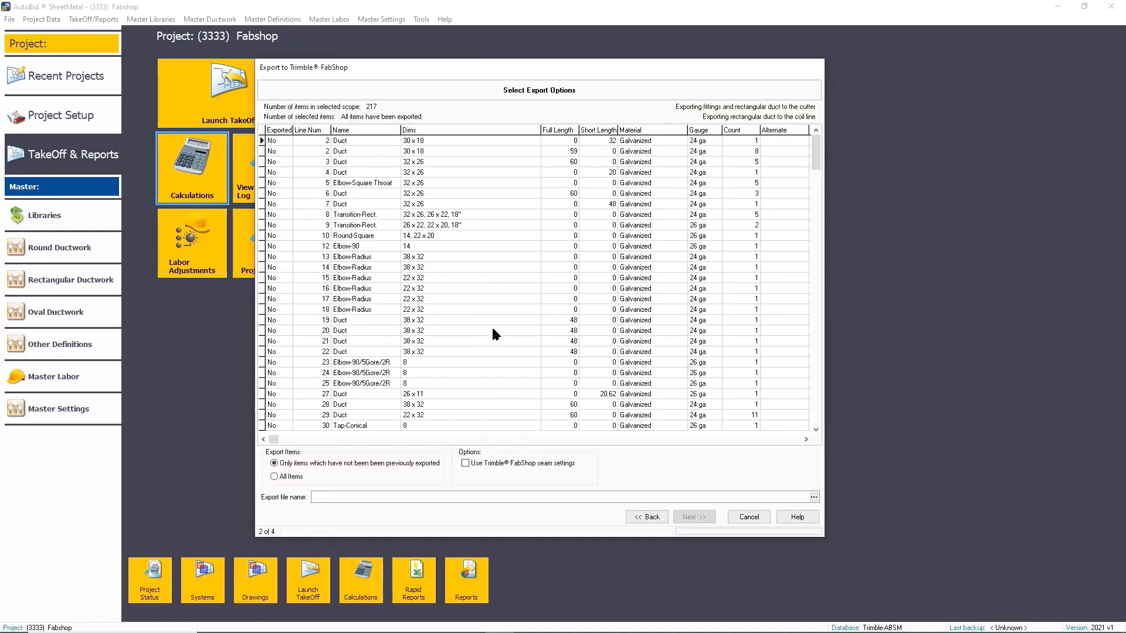
- Export the not-yet-exported items to a Desktop file named Fabshop EXport 1 and review the export file's contents
{"action": "left_click", "coordinate": [815, 497]}
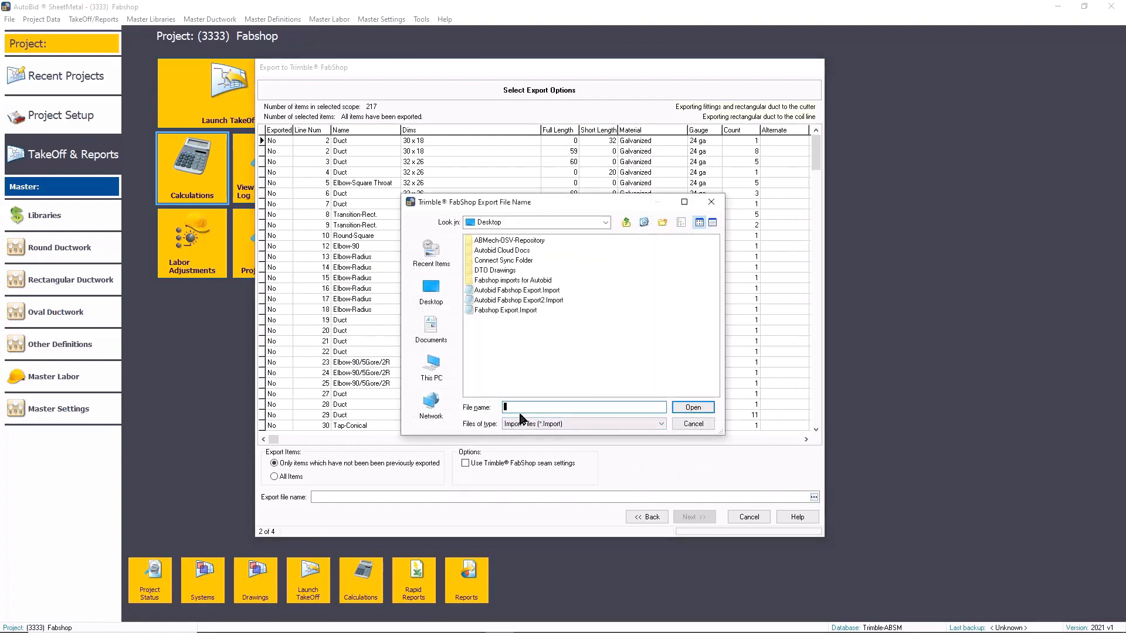
{"action": "type", "text": "Fabshop EXport 1"}
{"action": "left_click", "coordinate": [686, 408]}
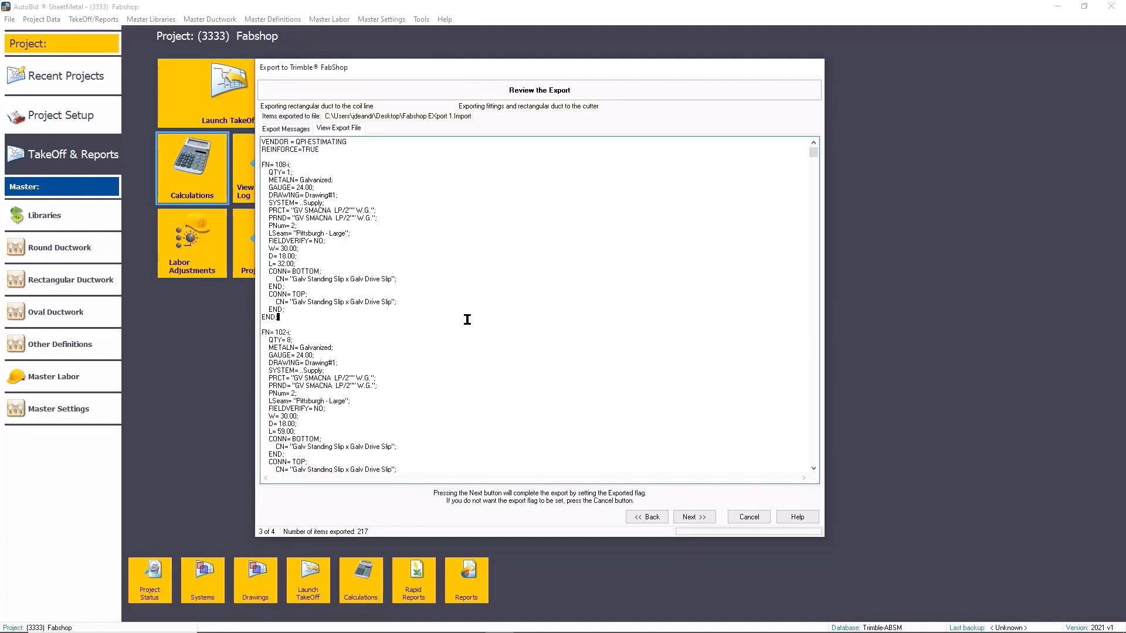
{"action": "scroll", "coordinate": [463, 323], "scroll_direction": "down", "scroll_amount": 8}
{"action": "scroll", "coordinate": [467, 323], "scroll_direction": "down", "scroll_amount": 7}
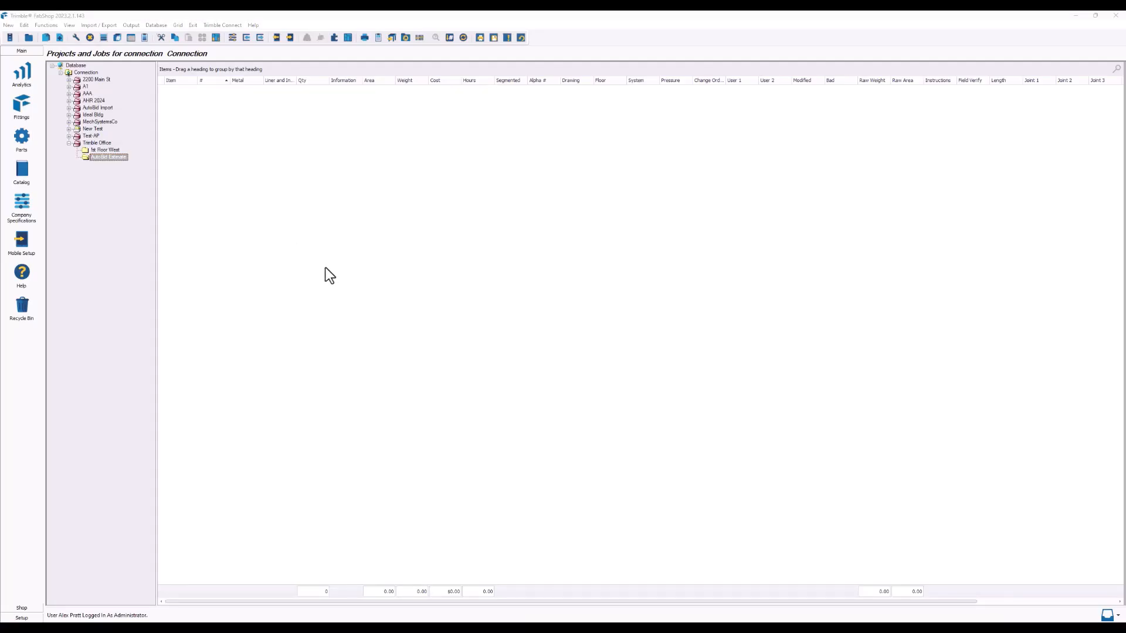
- In Trimble FabShop, import Fabshop Export.Import 2 into the AutoBid Estimate job with the Autobid mapping file, and open transition item 8
{"action": "left_click", "coordinate": [101, 26]}
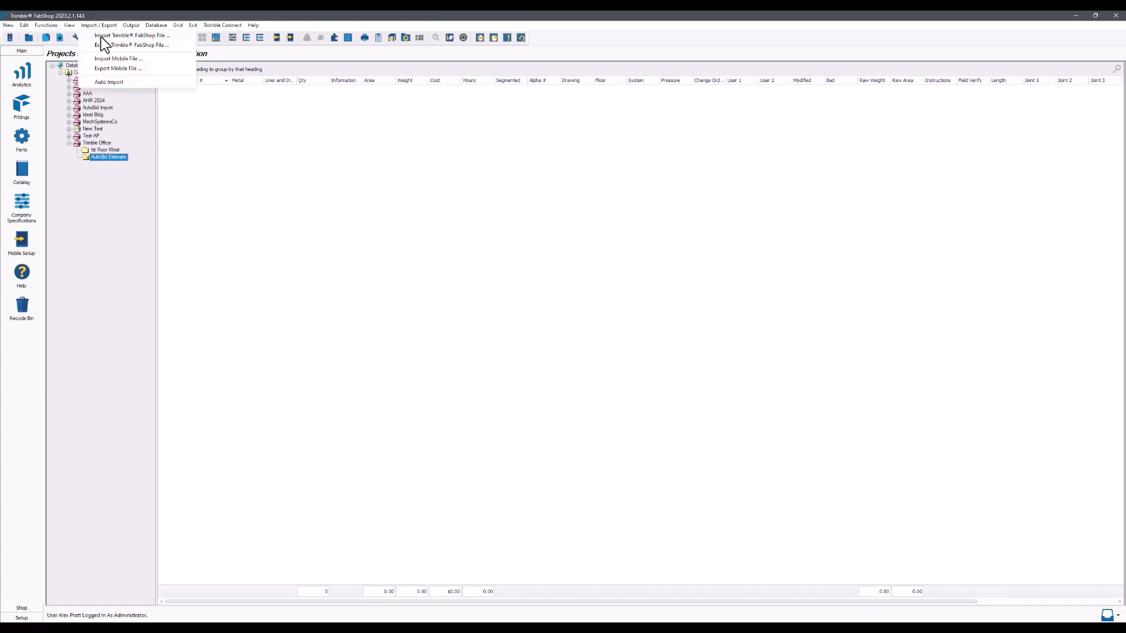
{"action": "left_click", "coordinate": [102, 37]}
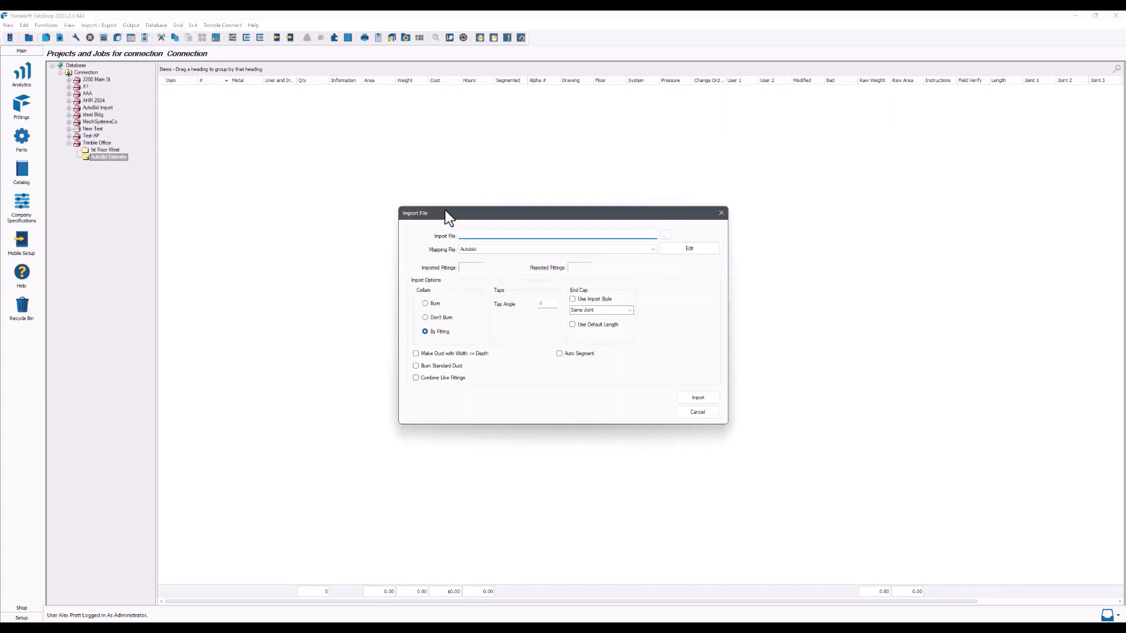
{"action": "left_click", "coordinate": [664, 235]}
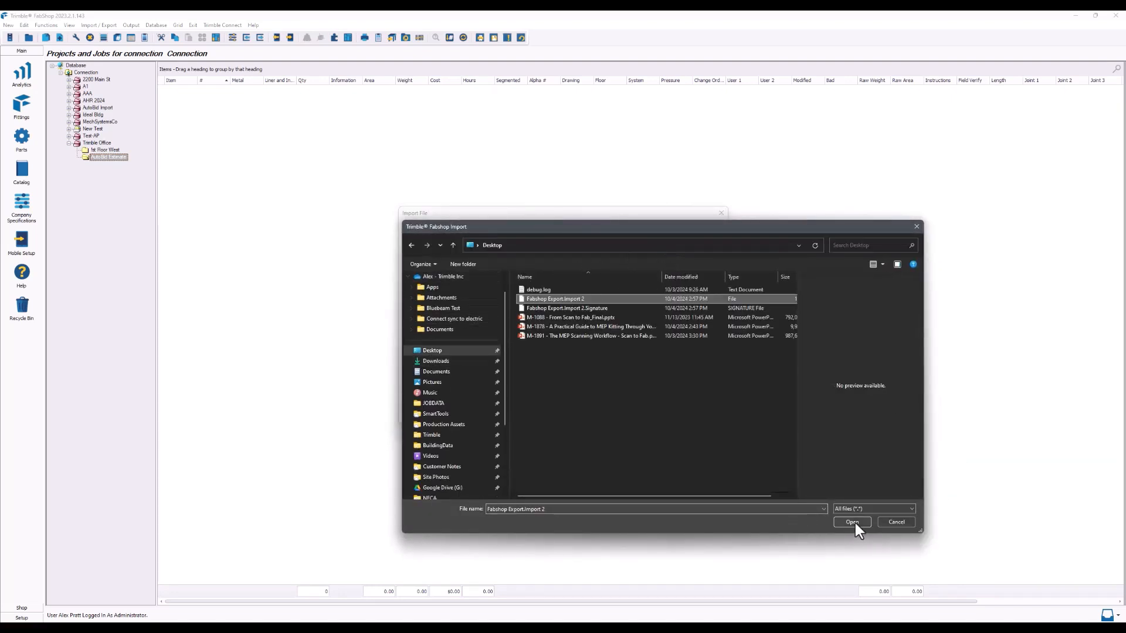
{"action": "left_click", "coordinate": [854, 521]}
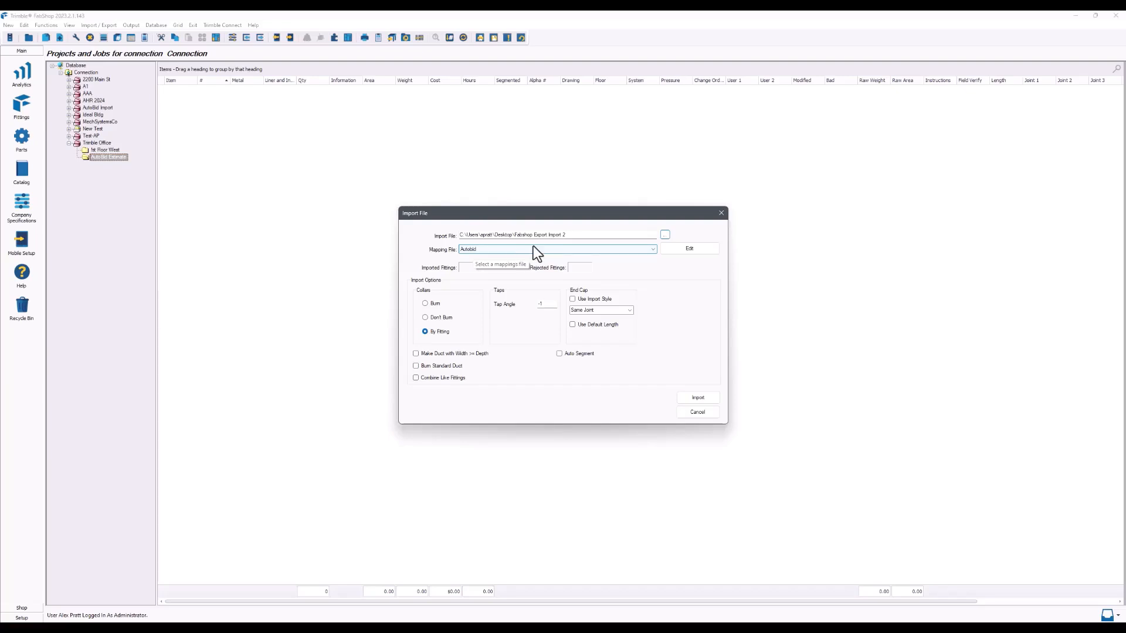
{"action": "left_click", "coordinate": [698, 400]}
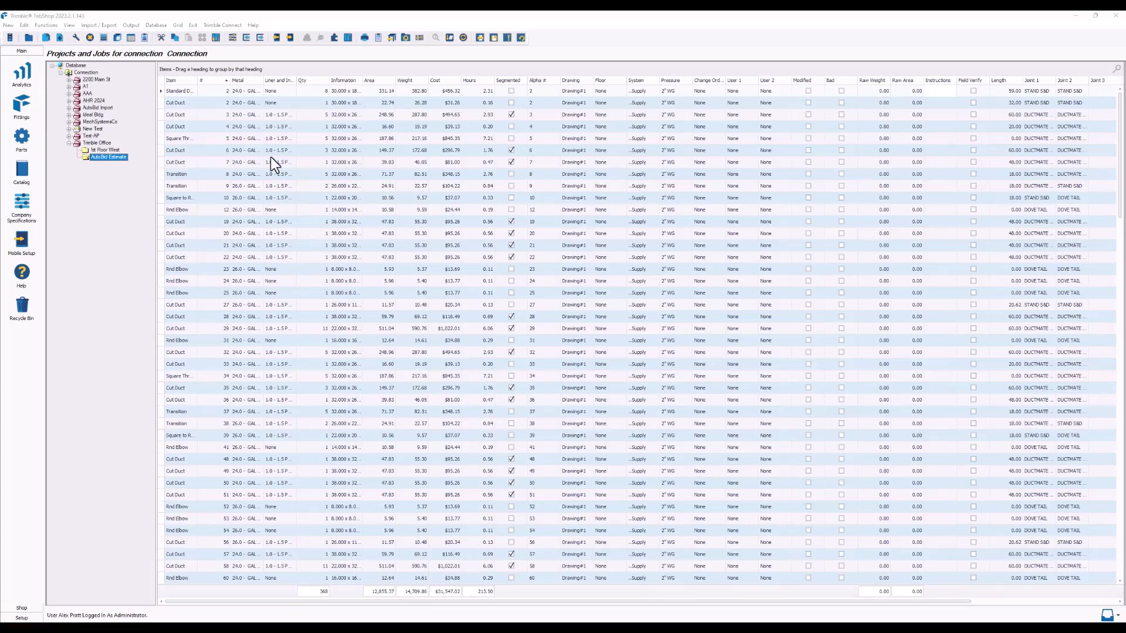
{"action": "double_click", "coordinate": [181, 174]}
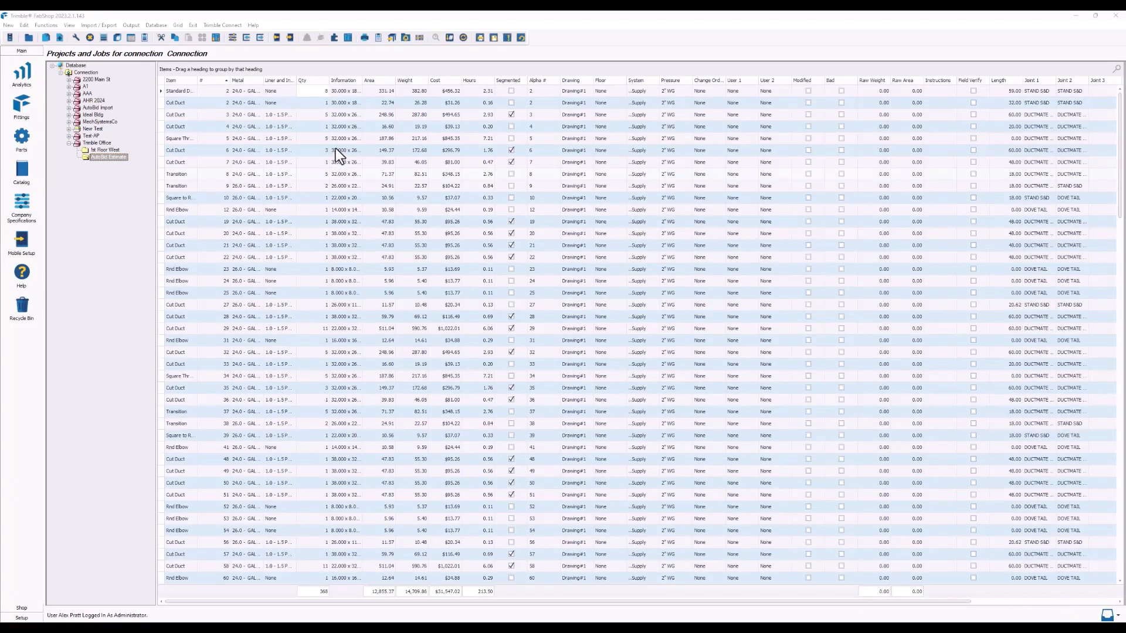
- Nest the AutoBid Estimate job with nesting attempts at Highest (Slowest)
{"action": "left_click", "coordinate": [110, 158]}
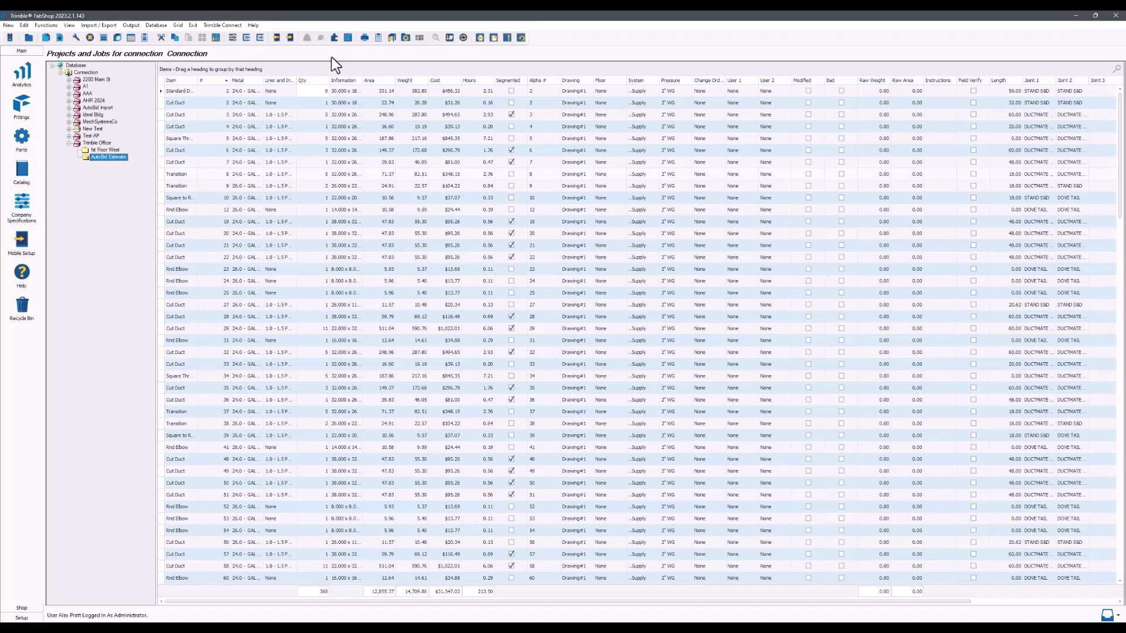
{"action": "left_click", "coordinate": [334, 38]}
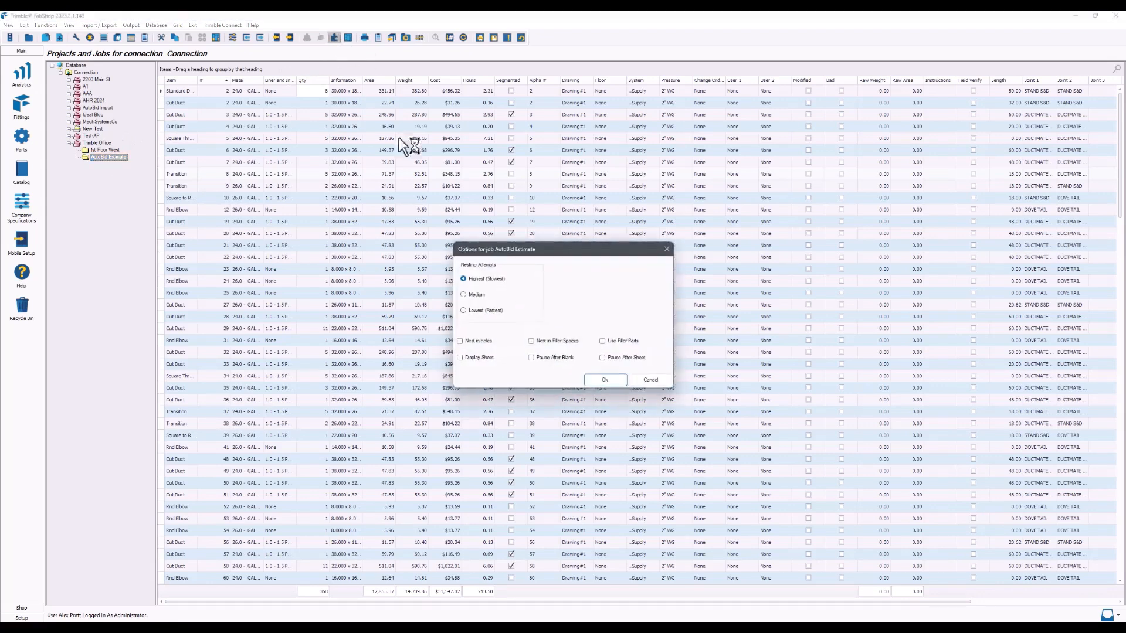
{"action": "left_click", "coordinate": [595, 382]}
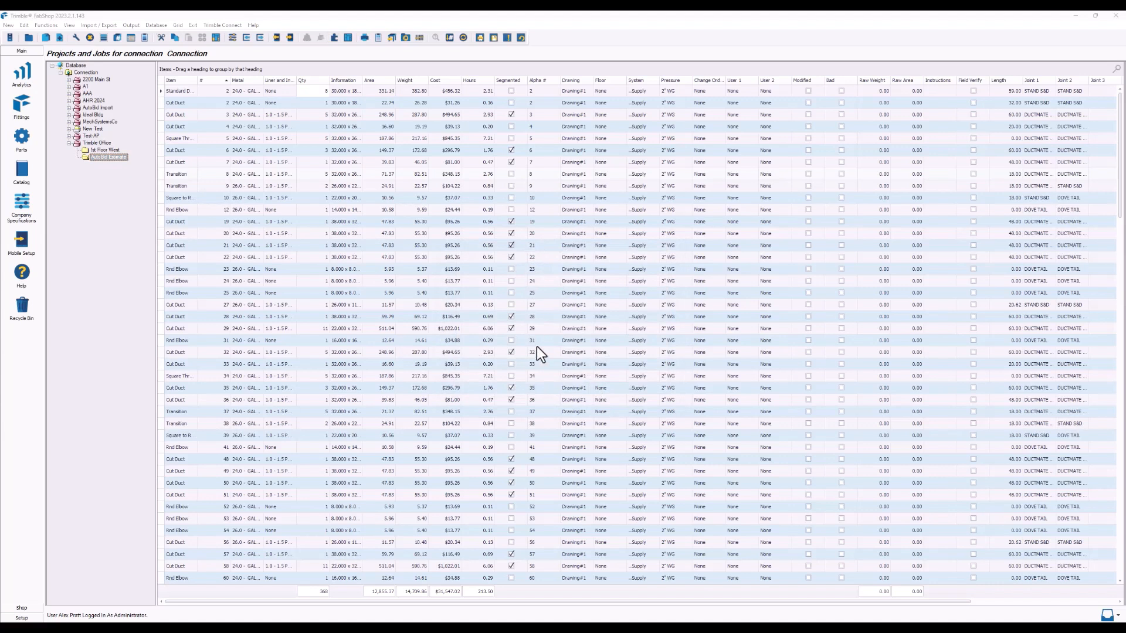
- Open the AutoBid Estimate job's nested sheets and page forward through them to examine how the parts are laid out
{"action": "left_click", "coordinate": [346, 40]}
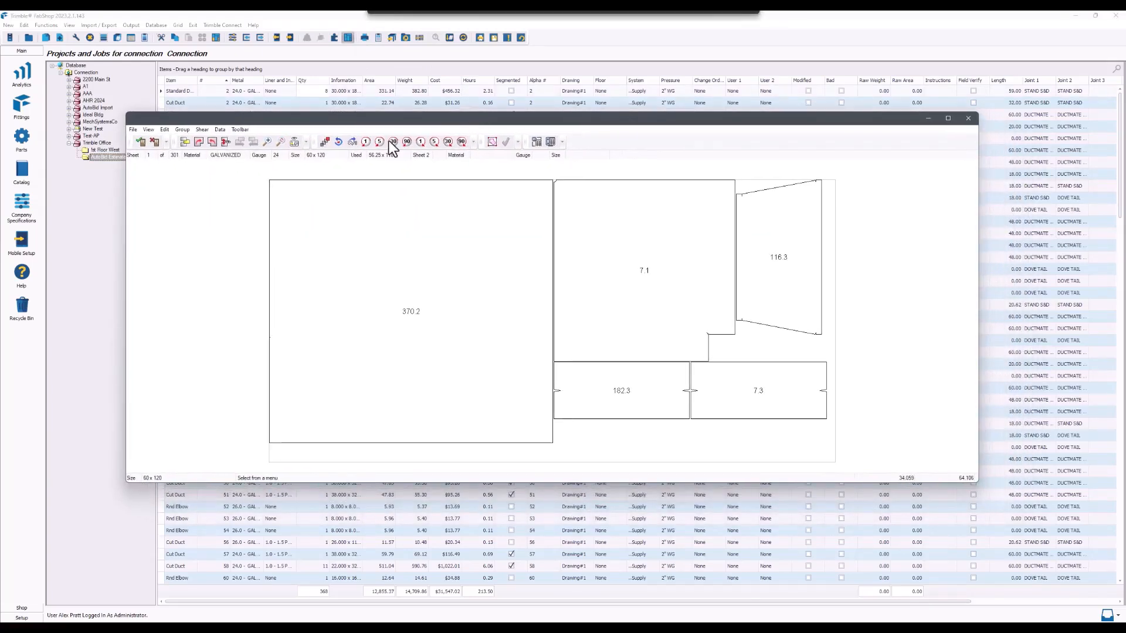
{"action": "left_click", "coordinate": [201, 142]}
{"action": "left_click", "coordinate": [203, 141]}
{"action": "left_click", "coordinate": [204, 141]}
{"action": "left_click", "coordinate": [206, 141]}
{"action": "left_click", "coordinate": [205, 141]}
{"action": "left_click", "coordinate": [206, 141]}
{"action": "left_click", "coordinate": [205, 141]}
{"action": "left_click", "coordinate": [205, 142]}
{"action": "left_click", "coordinate": [206, 141]}
{"action": "left_click", "coordinate": [206, 141]}
{"action": "left_click", "coordinate": [206, 141]}
{"action": "left_click", "coordinate": [205, 141]}
{"action": "left_click", "coordinate": [205, 141]}
{"action": "left_click", "coordinate": [206, 141]}
{"action": "left_click", "coordinate": [206, 141]}
{"action": "left_click", "coordinate": [206, 141]}
{"action": "left_click", "coordinate": [206, 141]}
{"action": "left_click", "coordinate": [206, 141]}
{"action": "left_click", "coordinate": [206, 142]}
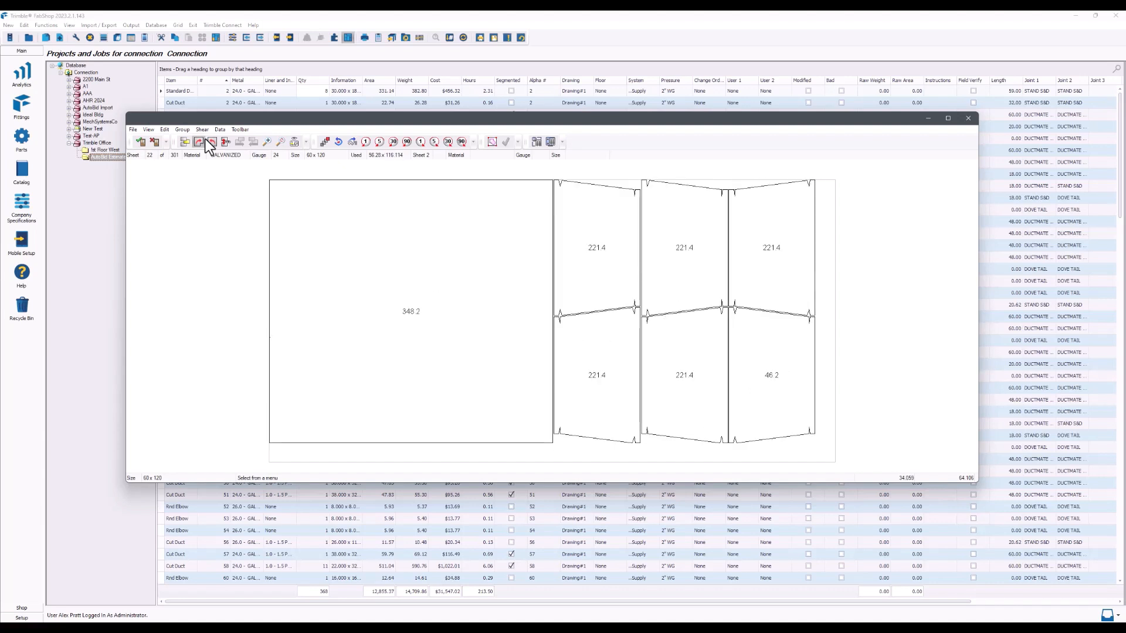
{"action": "left_click", "coordinate": [206, 142]}
{"action": "left_click", "coordinate": [206, 141]}
{"action": "left_click", "coordinate": [206, 141]}
{"action": "left_click", "coordinate": [205, 141]}
{"action": "left_click", "coordinate": [205, 141]}
{"action": "left_click", "coordinate": [203, 140]}
{"action": "left_click", "coordinate": [201, 140]}
{"action": "left_click", "coordinate": [201, 141]}
{"action": "left_click", "coordinate": [201, 141]}
{"action": "left_click", "coordinate": [201, 140]}
{"action": "left_click", "coordinate": [202, 141]}
{"action": "left_click", "coordinate": [201, 140]}
{"action": "left_click", "coordinate": [201, 140]}
{"action": "left_click", "coordinate": [202, 141]}
{"action": "left_click", "coordinate": [201, 141]}
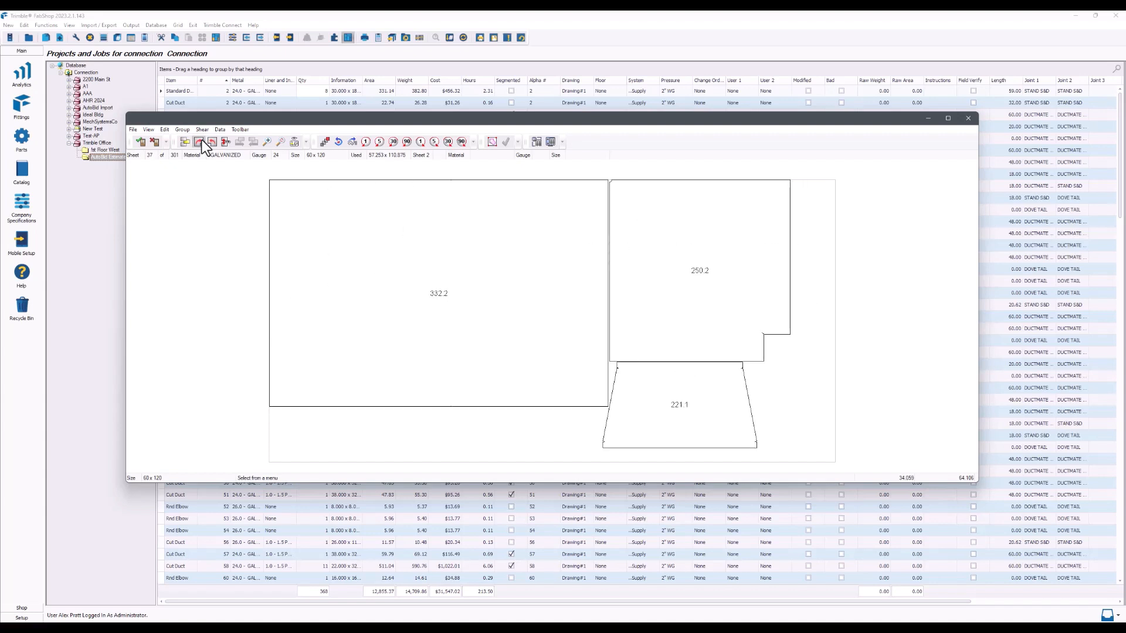
{"action": "left_click", "coordinate": [201, 140]}
{"action": "left_click", "coordinate": [202, 141]}
{"action": "left_click", "coordinate": [202, 141]}
{"action": "left_click", "coordinate": [200, 141]}
{"action": "left_click", "coordinate": [200, 142]}
{"action": "left_click", "coordinate": [199, 142]}
{"action": "left_click", "coordinate": [200, 142]}
{"action": "left_click", "coordinate": [200, 142]}
{"action": "left_click", "coordinate": [200, 142]}
{"action": "left_click", "coordinate": [199, 142]}
{"action": "left_click", "coordinate": [200, 141]}
{"action": "left_click", "coordinate": [200, 142]}
{"action": "left_click", "coordinate": [200, 142]}
{"action": "left_click", "coordinate": [200, 142]}
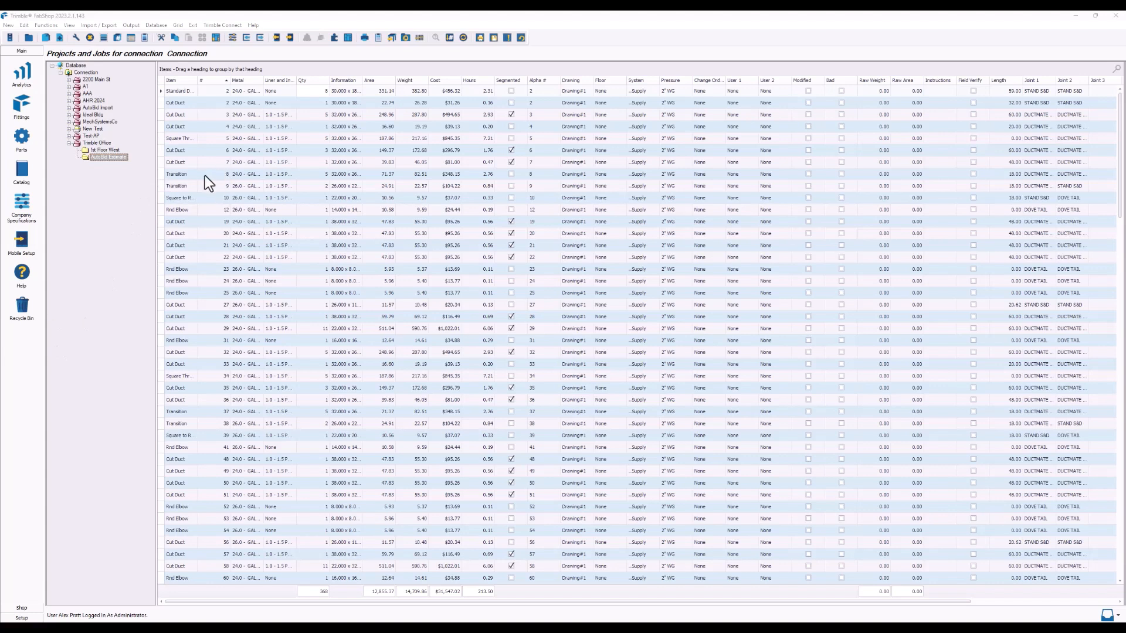
- Export the AutoBid Estimate job using the Export to AutoBid Sheet Metal type
{"action": "left_click", "coordinate": [103, 25]}
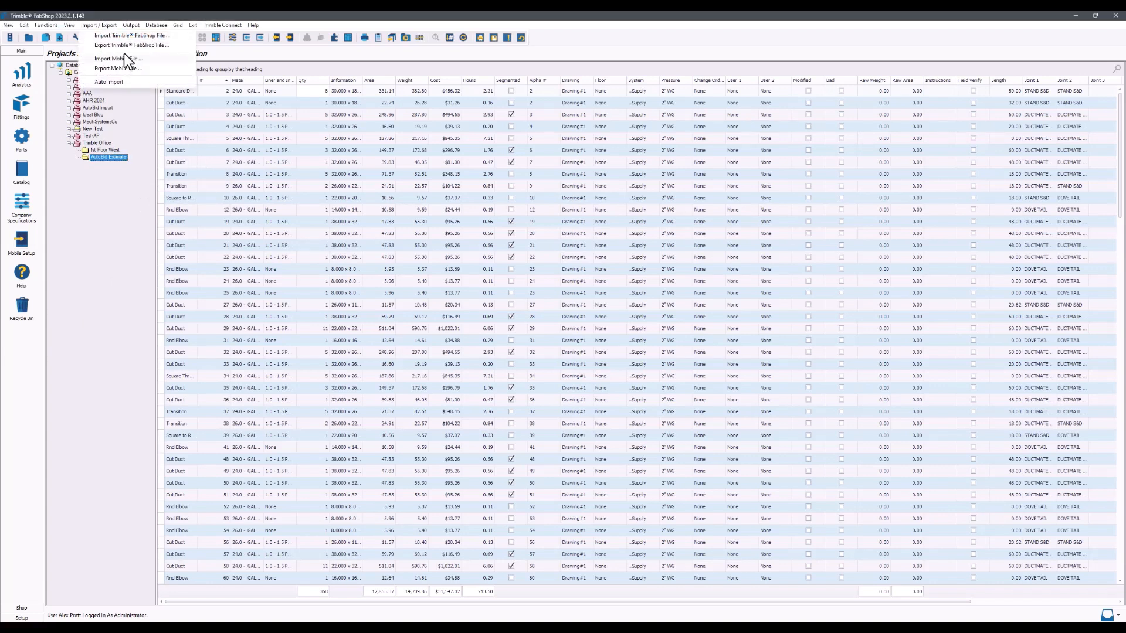
{"action": "left_click", "coordinate": [127, 45]}
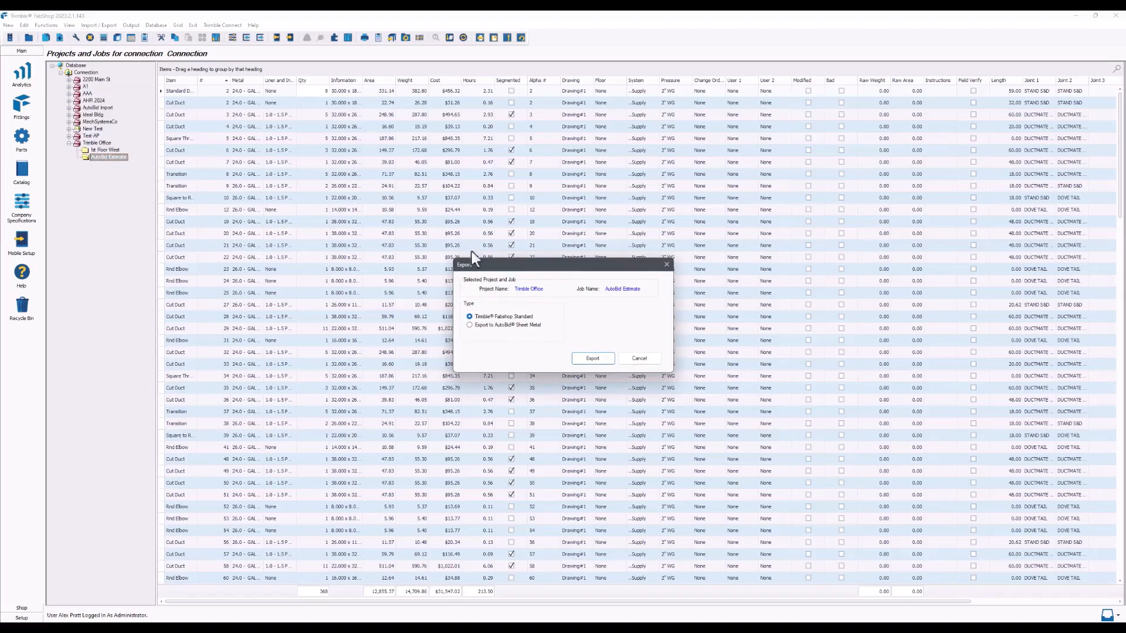
{"action": "left_click", "coordinate": [470, 325]}
{"action": "left_click", "coordinate": [598, 360]}
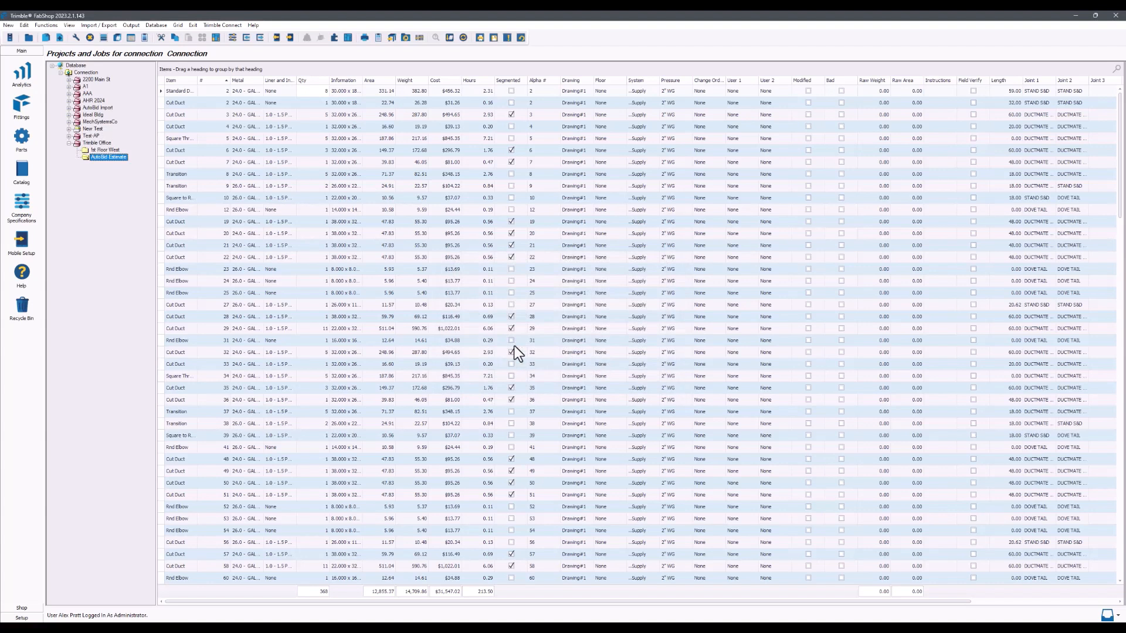